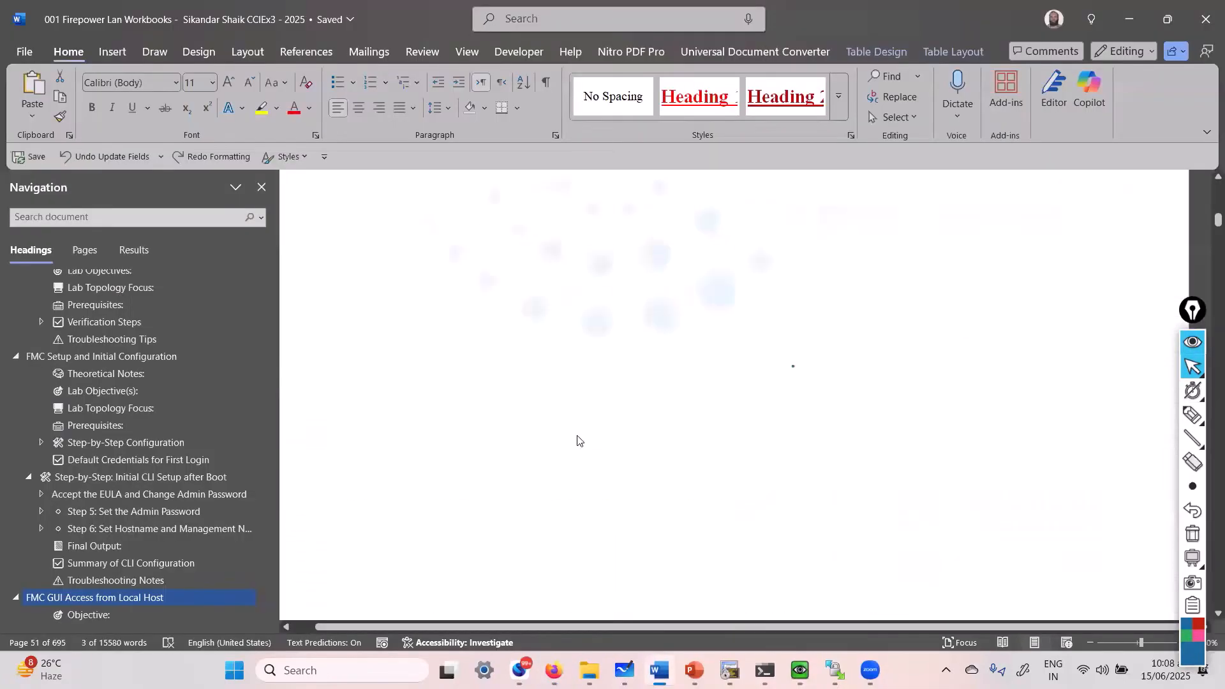
# - Jump to the 'FMC GUI Access from Local Host' heading on page 51 of the Firepower workbook
pyautogui.scroll(-3, 577, 438)
pyautogui.click(529, 382)
pyautogui.click(332, 270)
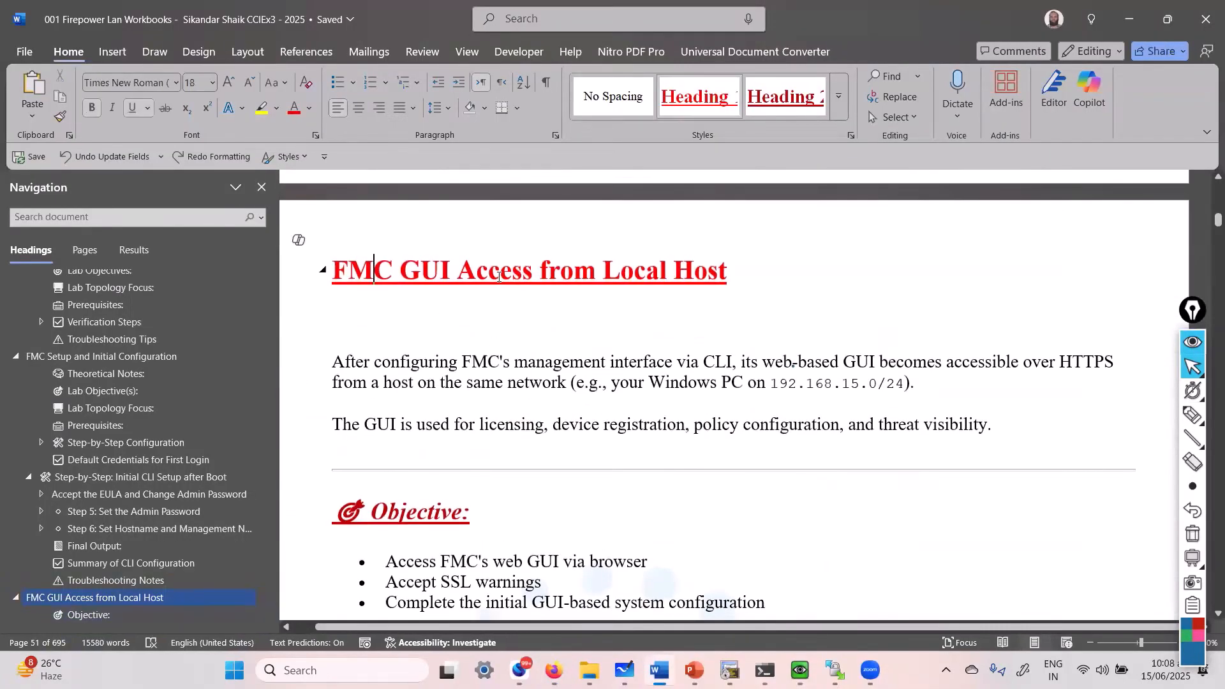
# - Highlight the MGMT cloud next to the FMC in the EVE-NG lab topology
pyautogui.hotkey('alt', 'Tab')
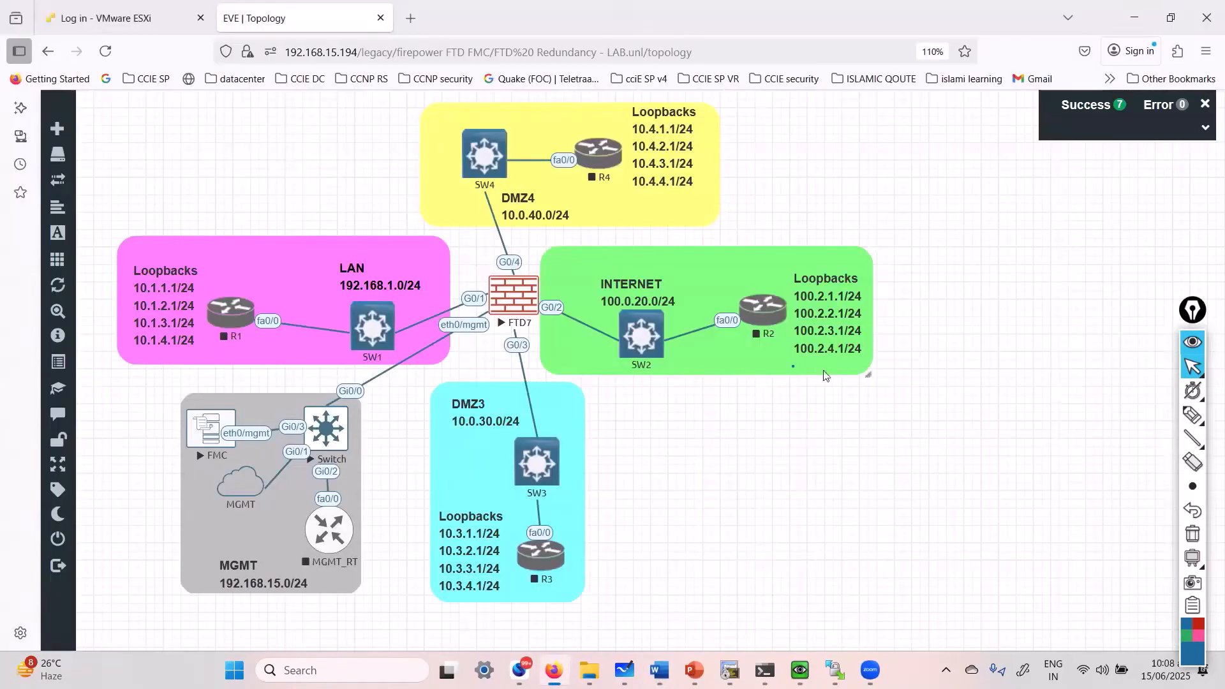
pyautogui.click(1196, 415)
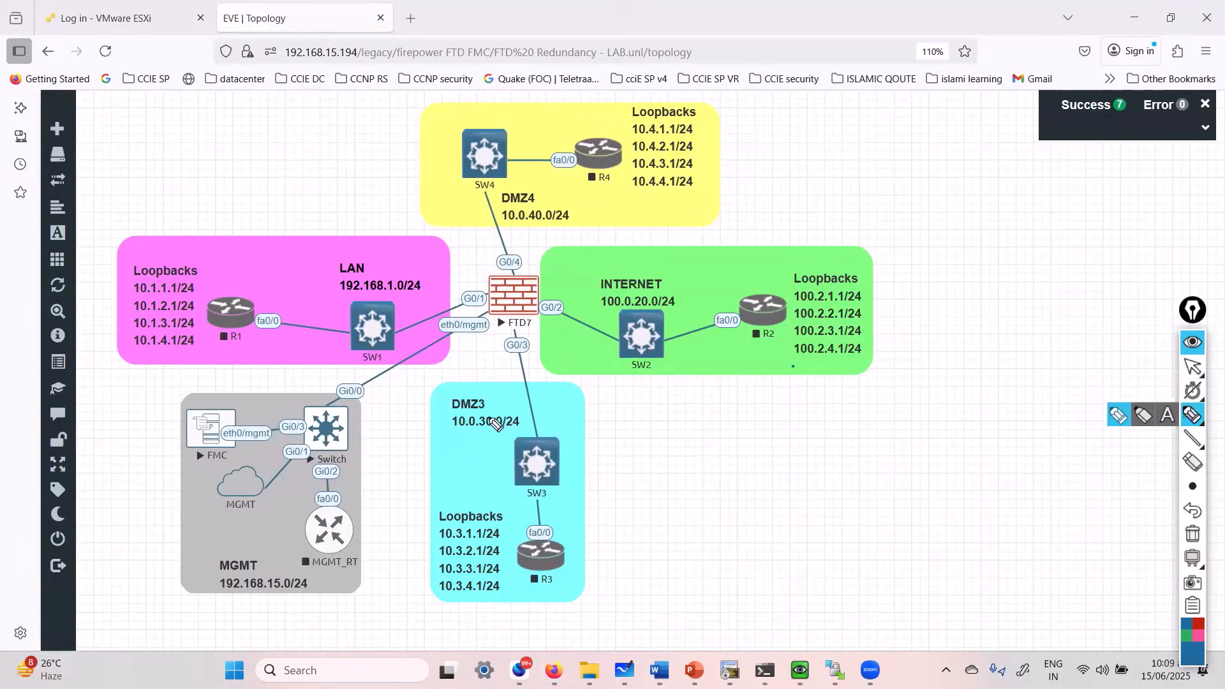
pyautogui.moveTo(255, 478)
pyautogui.mouseDown()
pyautogui.moveTo(287, 448)
pyautogui.moveTo(249, 422)
pyautogui.moveTo(319, 439)
pyautogui.moveTo(452, 322)
pyautogui.mouseUp()
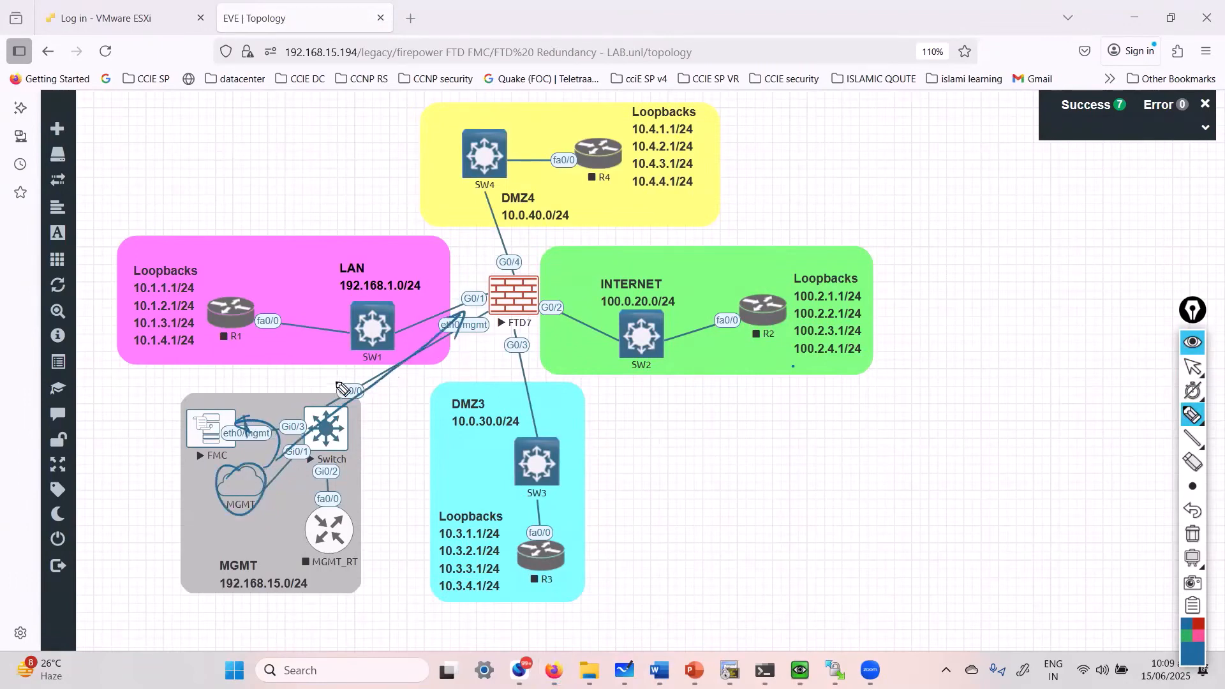
pyautogui.hotkey('ctrl', 'shift', '1')
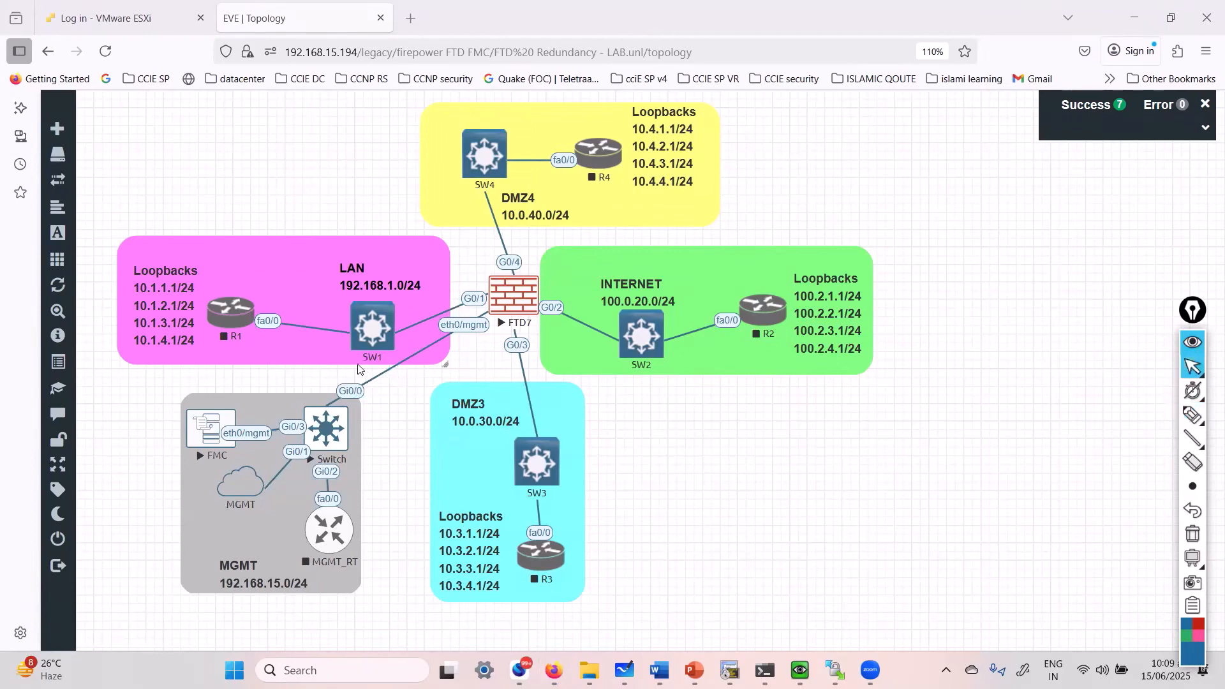
# - Run a continuous ping to the FMC at 192.168.15.42 and bring up its QEMU console
pyautogui.hotkey('alt', 'Tab')
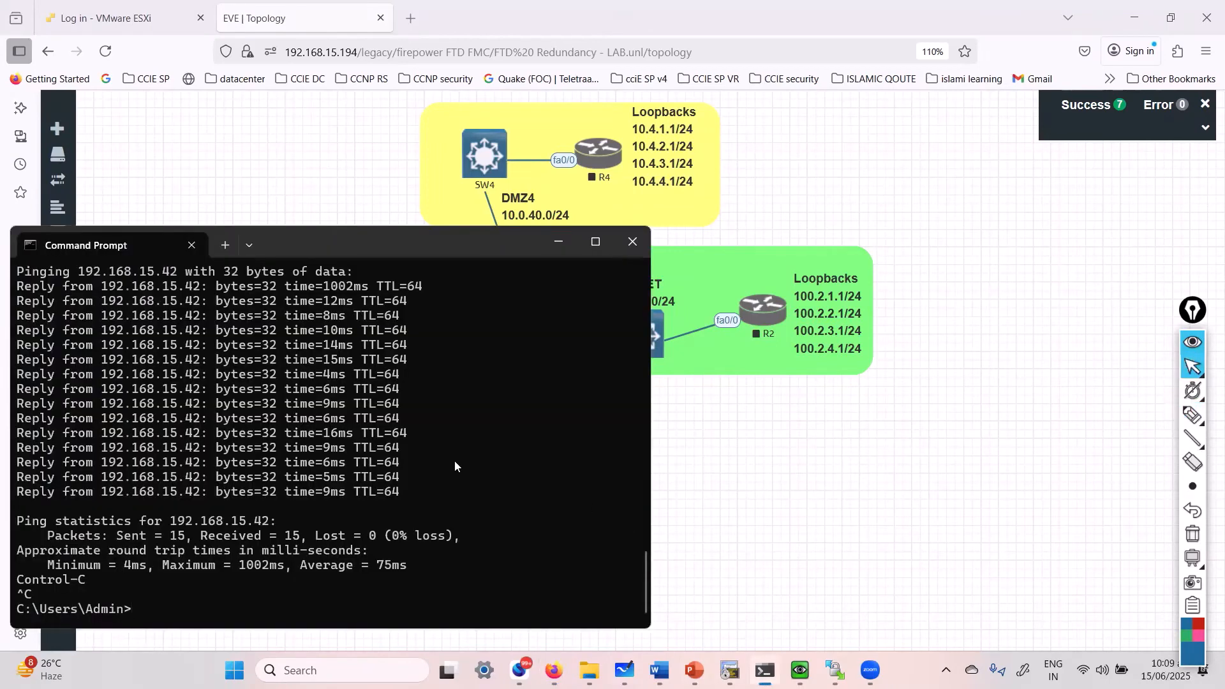
pyautogui.press('Up')
pyautogui.press('Return')
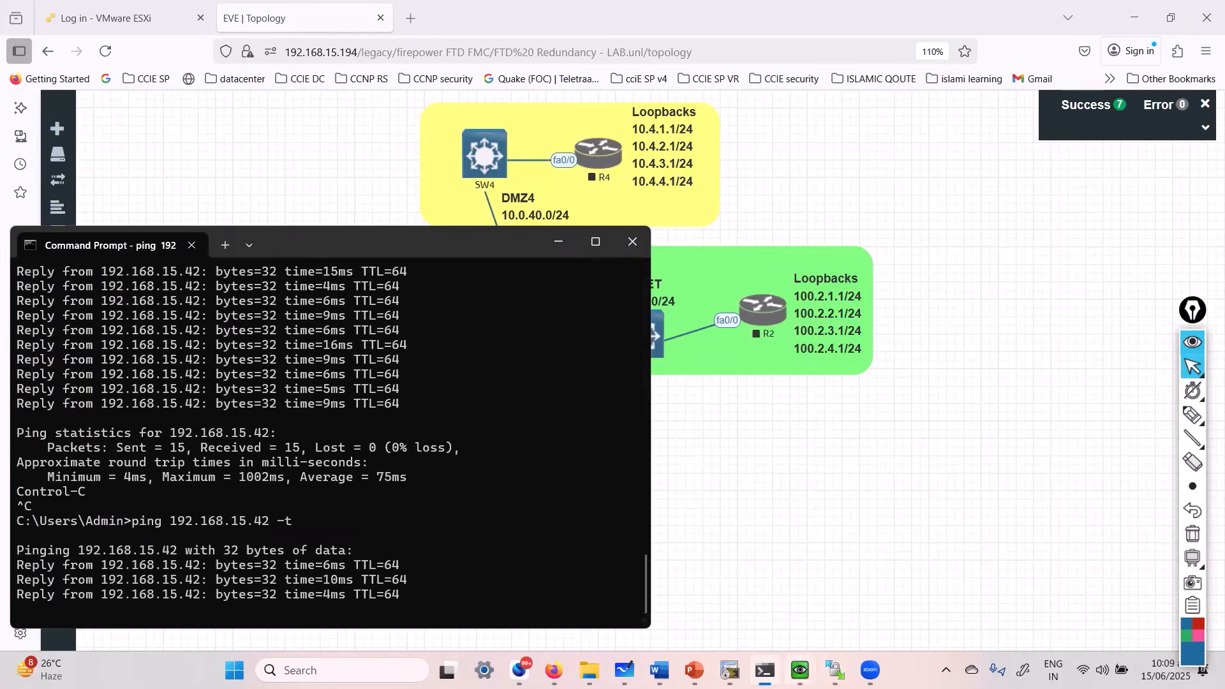
pyautogui.moveTo(800, 670)
pyautogui.click(772, 594)
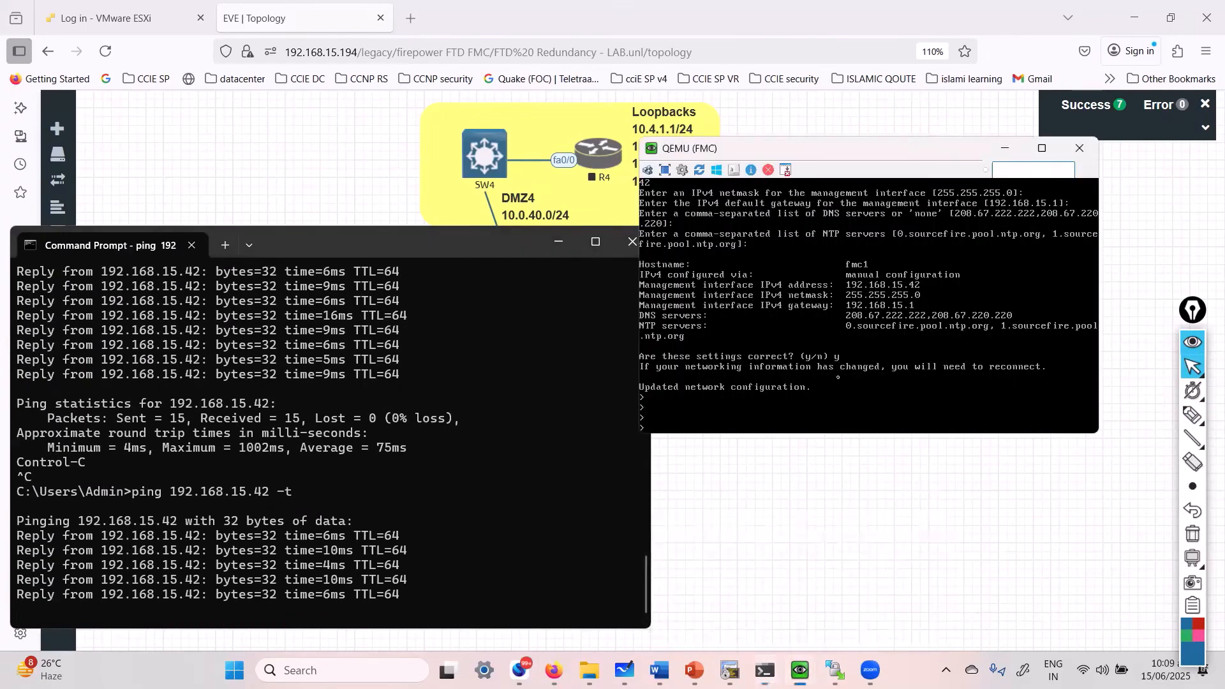
pyautogui.moveTo(839, 153); pyautogui.dragTo(891, 320)
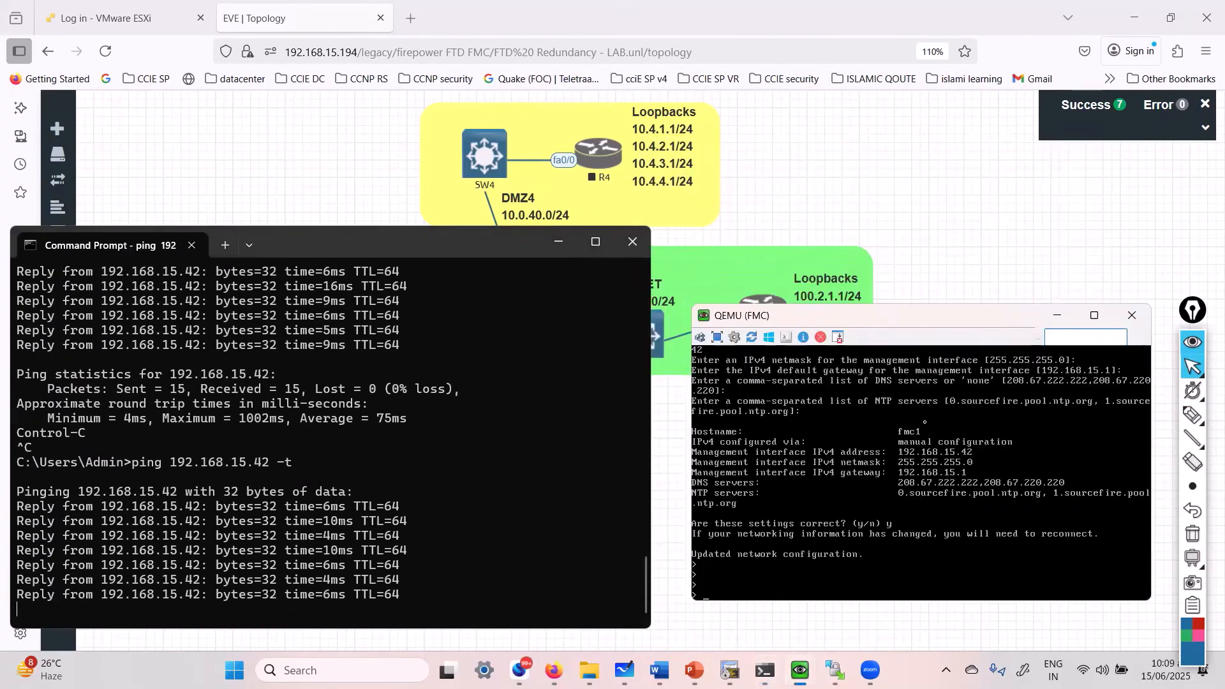
# - Stop the ping and start a new Firefox tab
pyautogui.click(399, 484)
pyautogui.hotkey('ctrl', 'c')
pyautogui.click(552, 151)
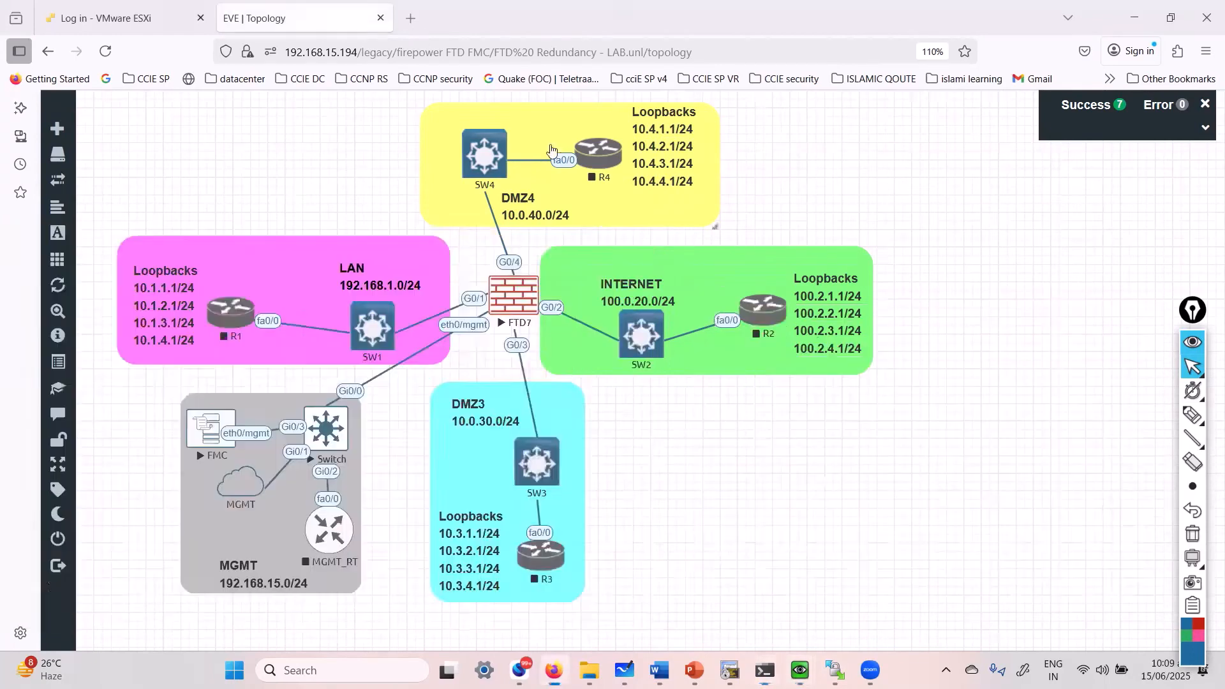
pyautogui.click(411, 18)
pyautogui.write('1')
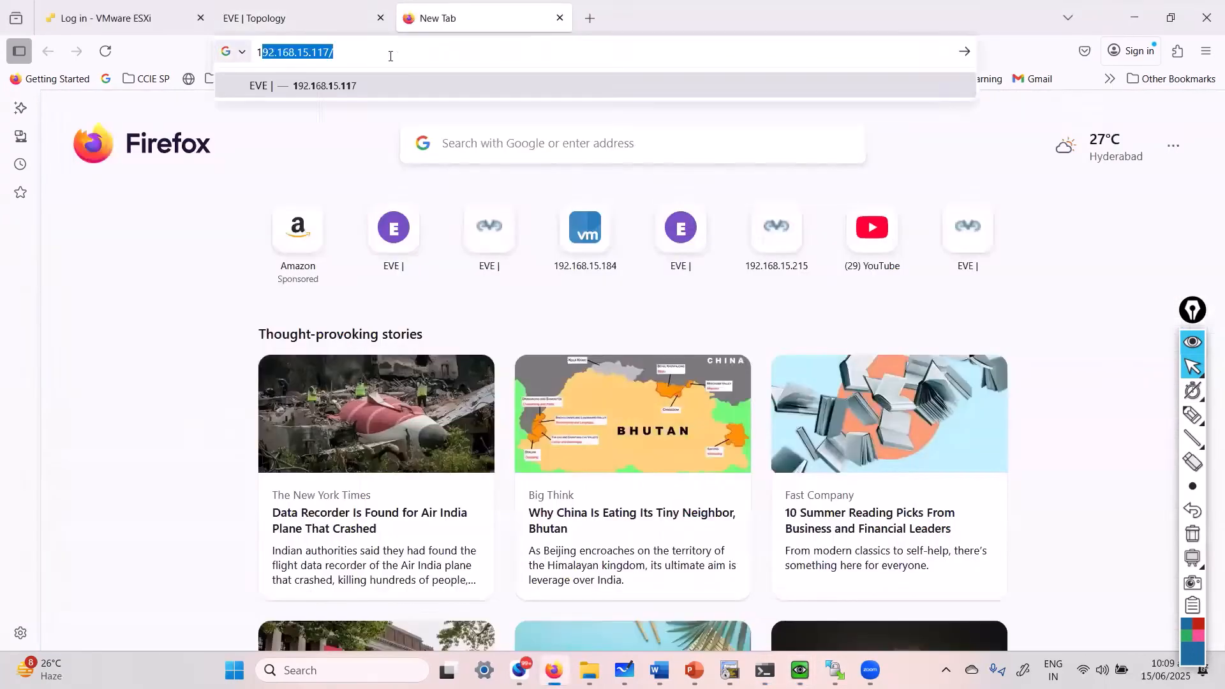
pyautogui.write('92.168.15.4')
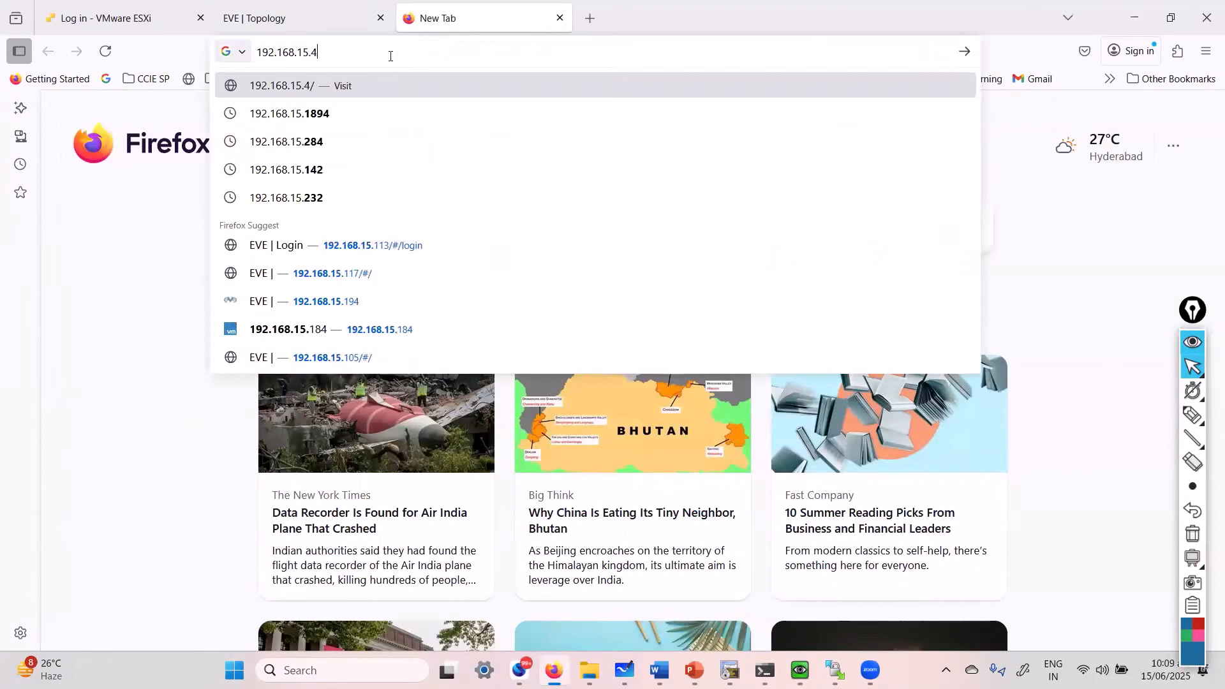
pyautogui.write('2')
pyautogui.press('Home')
pyautogui.write('https')
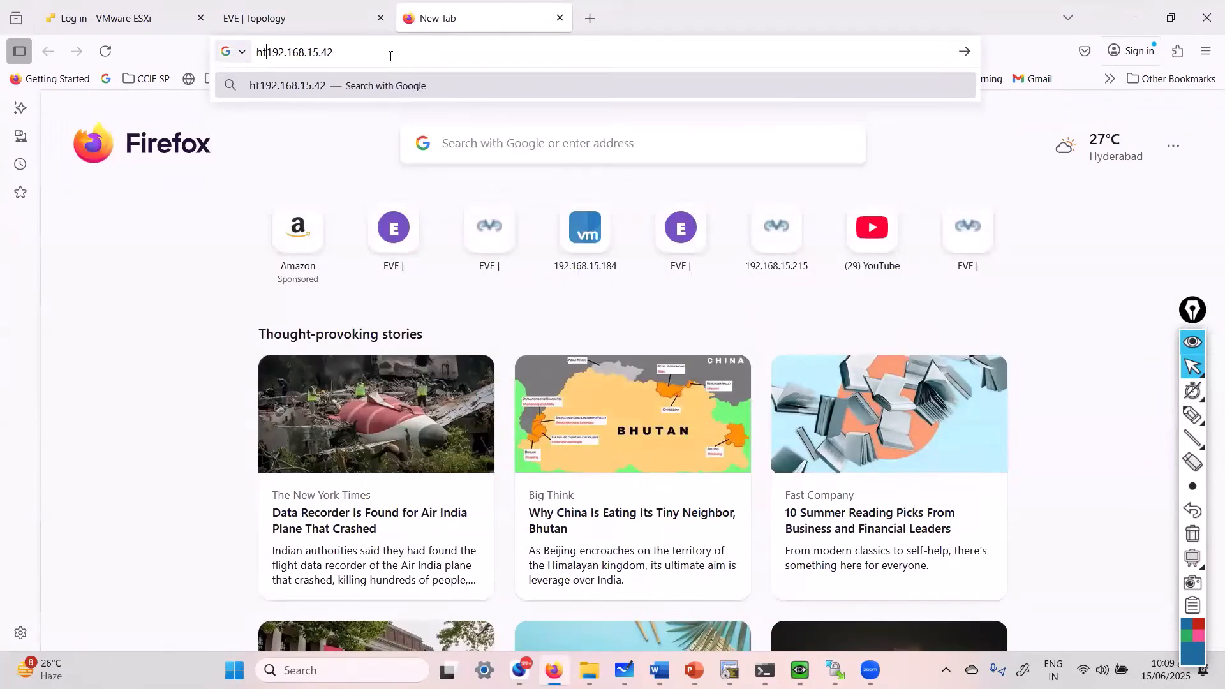
pyautogui.write('://')
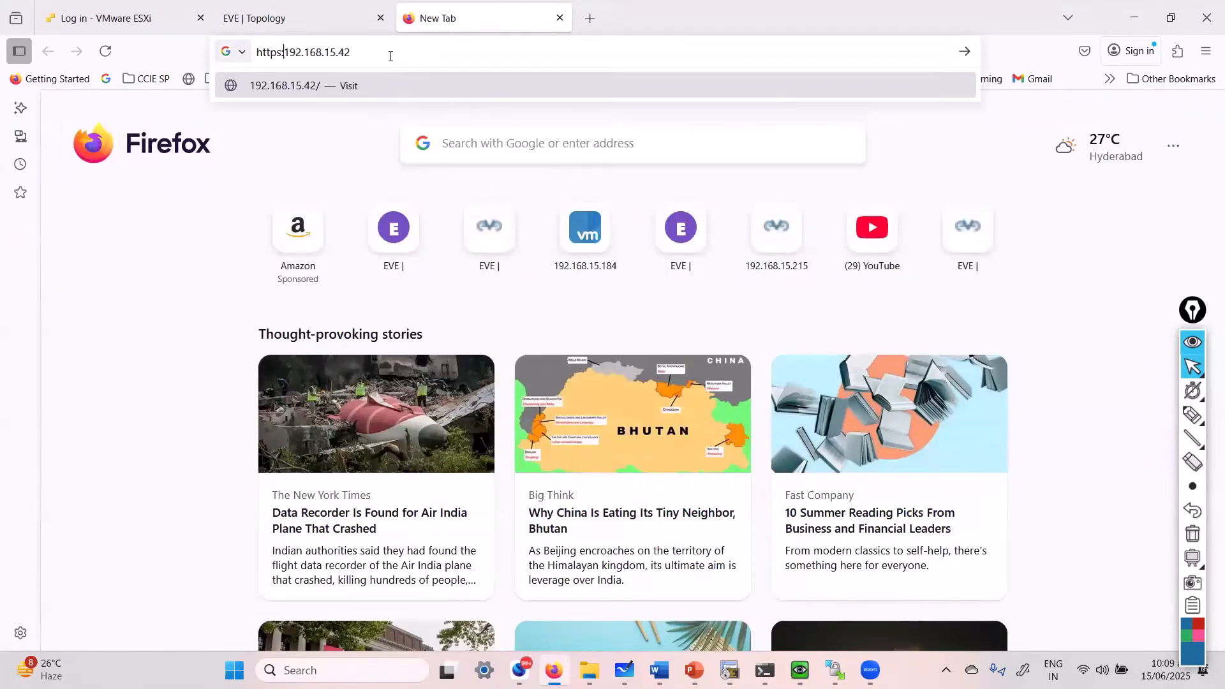
pyautogui.press('Return')
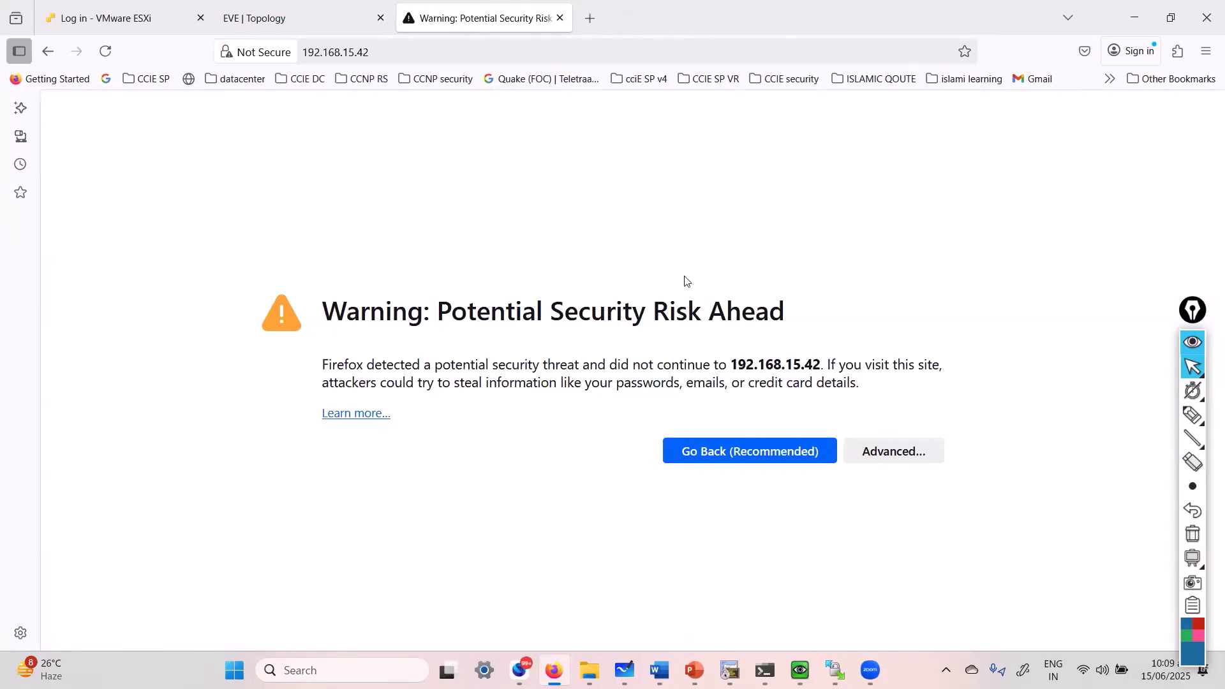
pyautogui.click(860, 449)
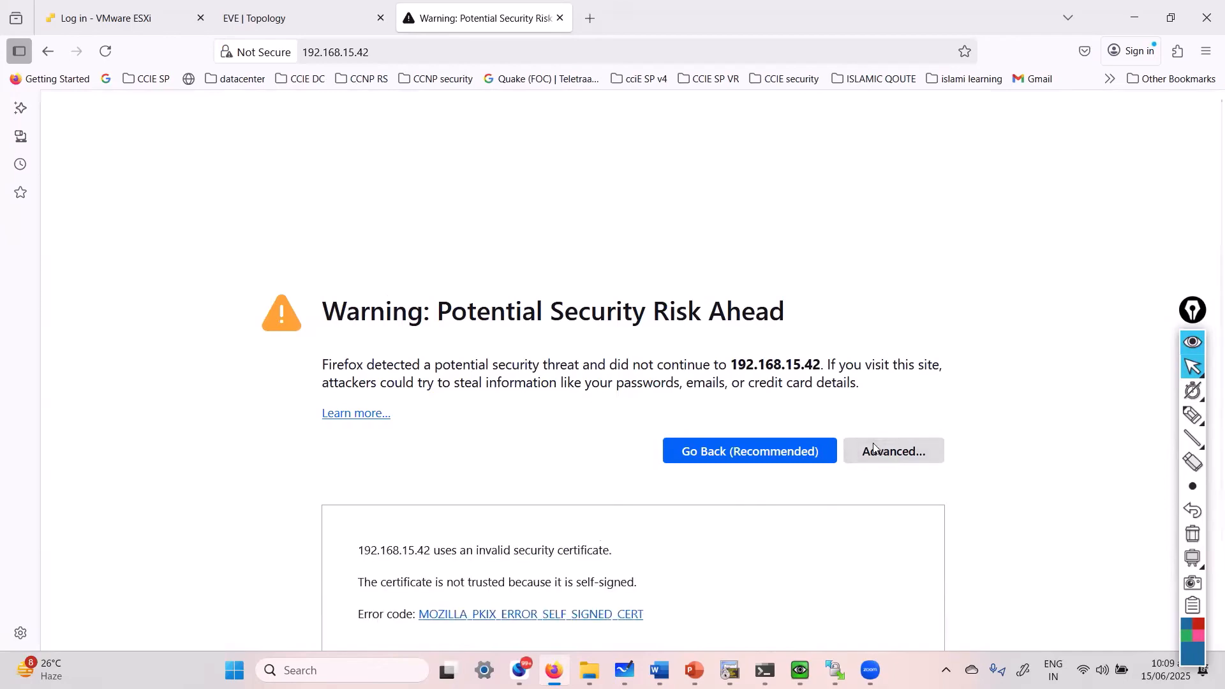
pyautogui.scroll(-2, 849, 443)
pyautogui.click(807, 591)
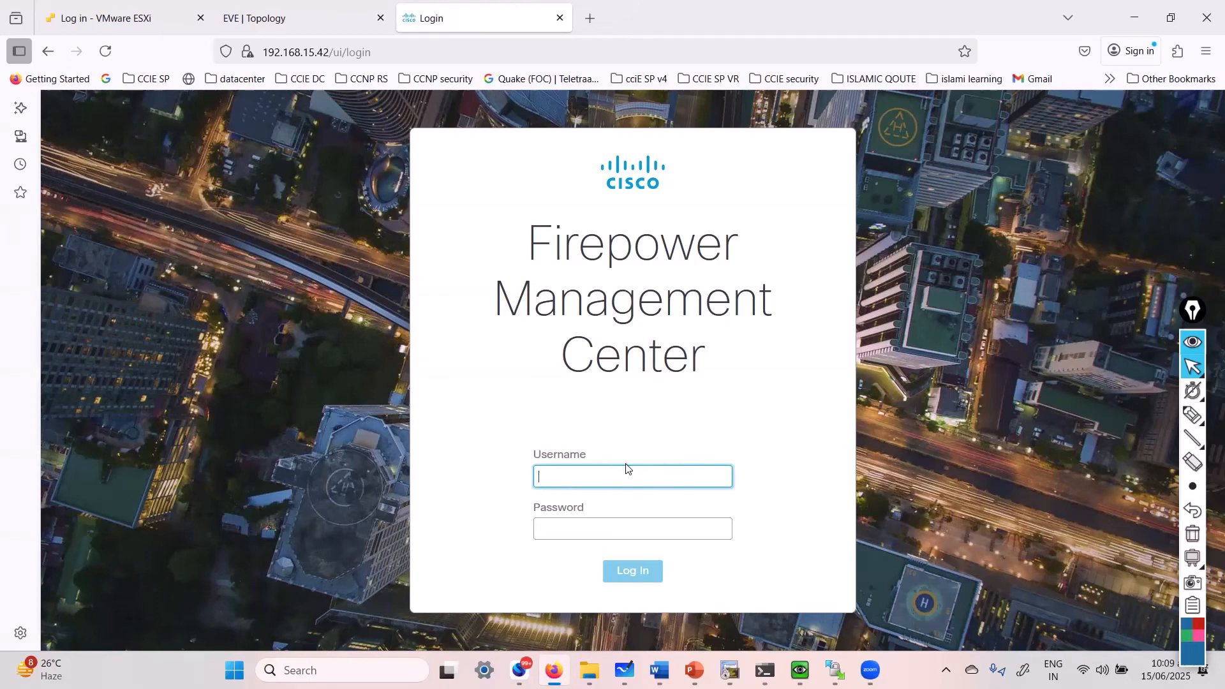
# - Log in to Firepower Management Center as admin with the account password
pyautogui.write('admin')
pyautogui.press('Tab')
pyautogui.write('********')
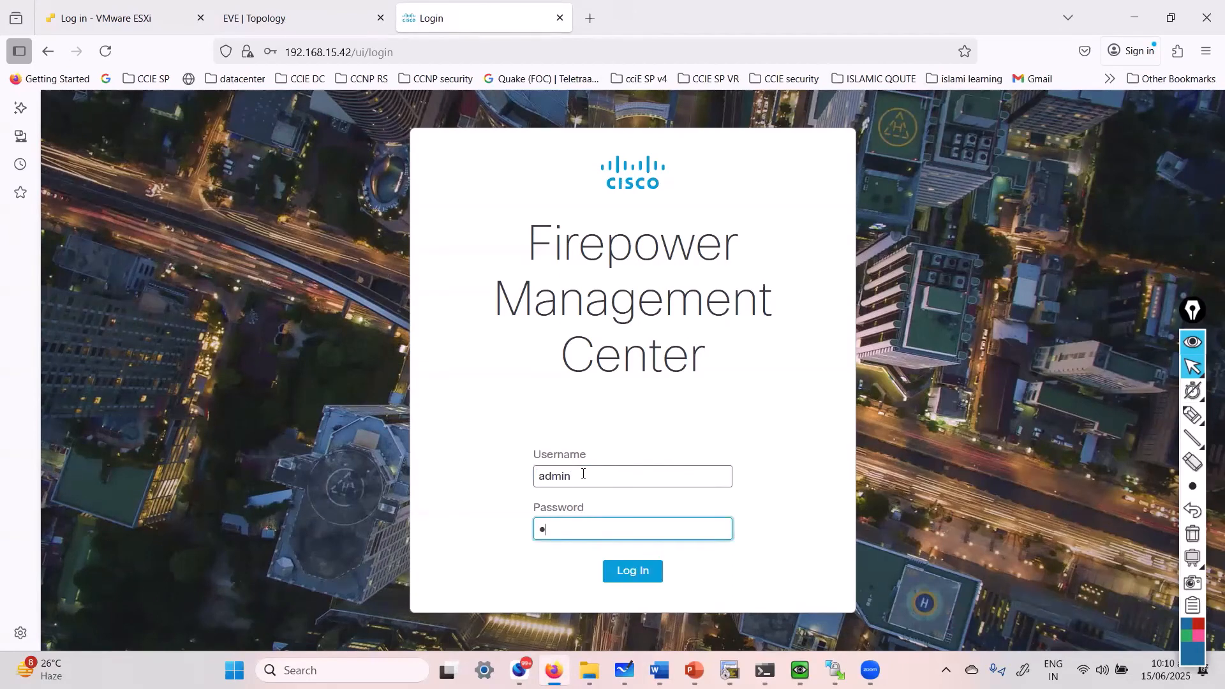
pyautogui.write('*****')
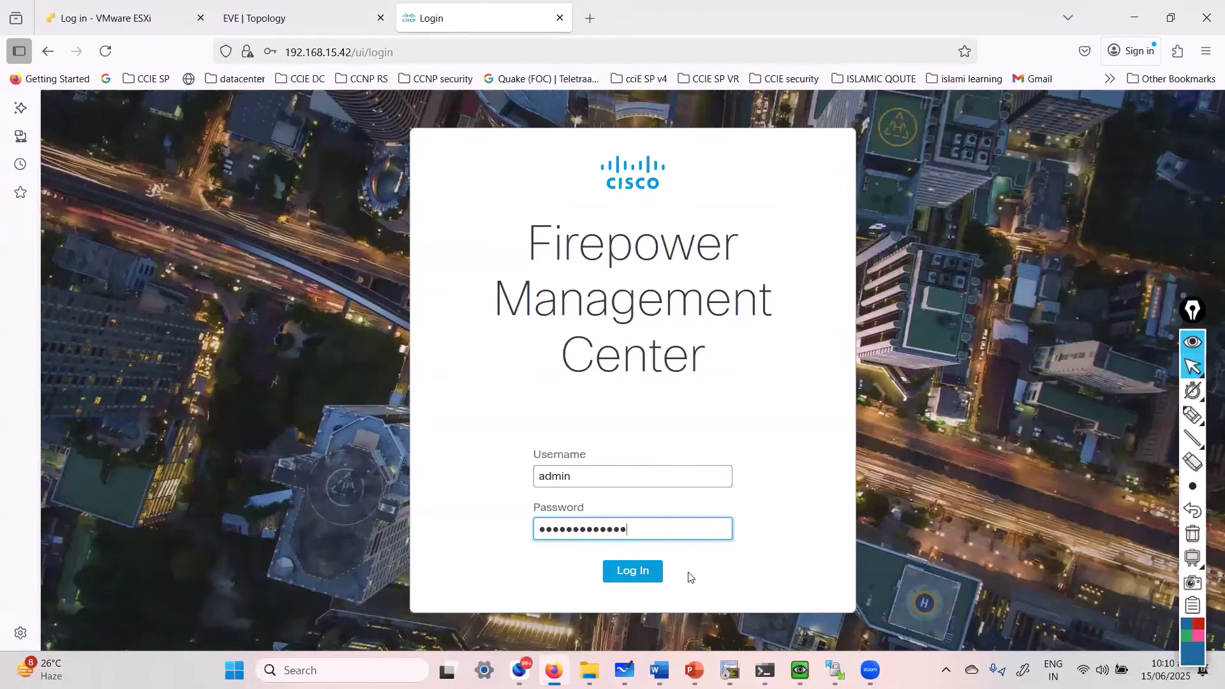
pyautogui.click(646, 576)
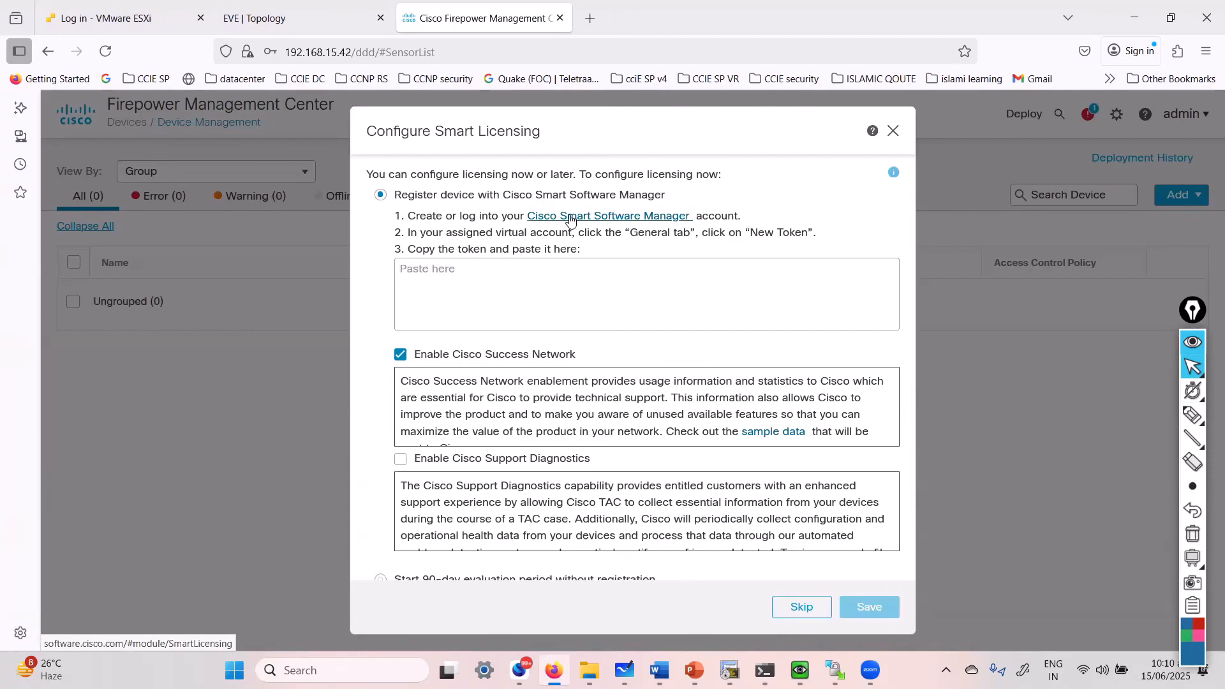
# - Select 'Start 90-day evaluation period without registration' in Configure Smart Licensing
pyautogui.click(476, 262)
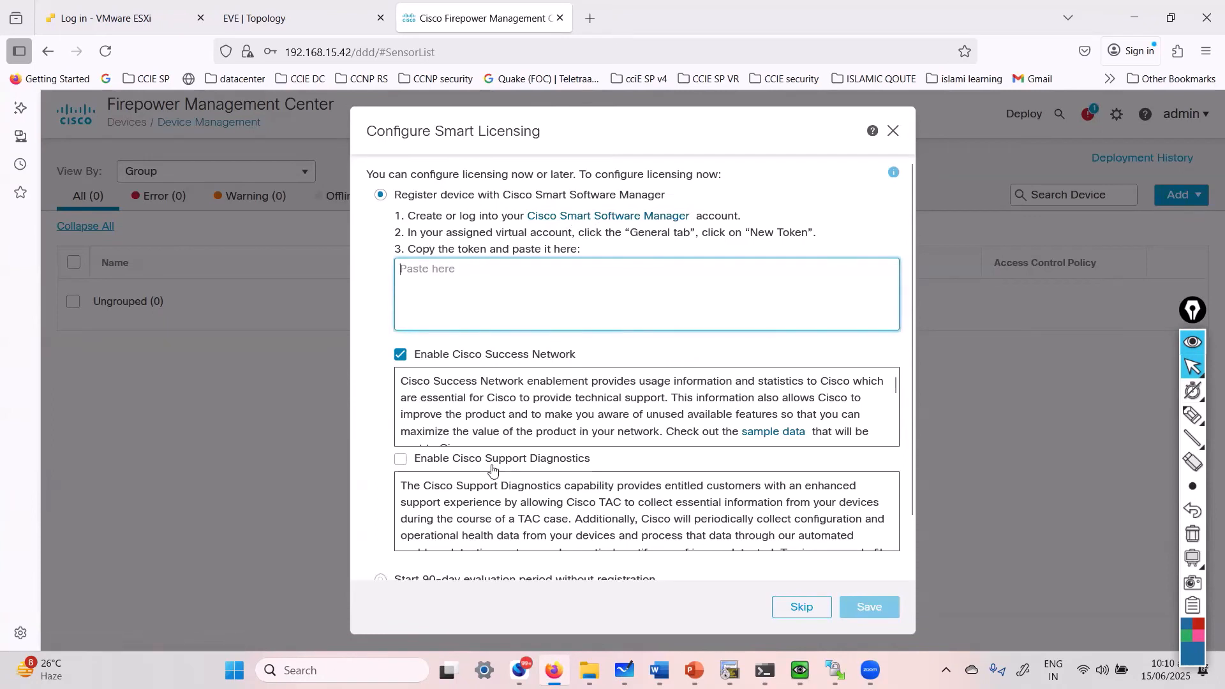
pyautogui.scroll(-5, 492, 470)
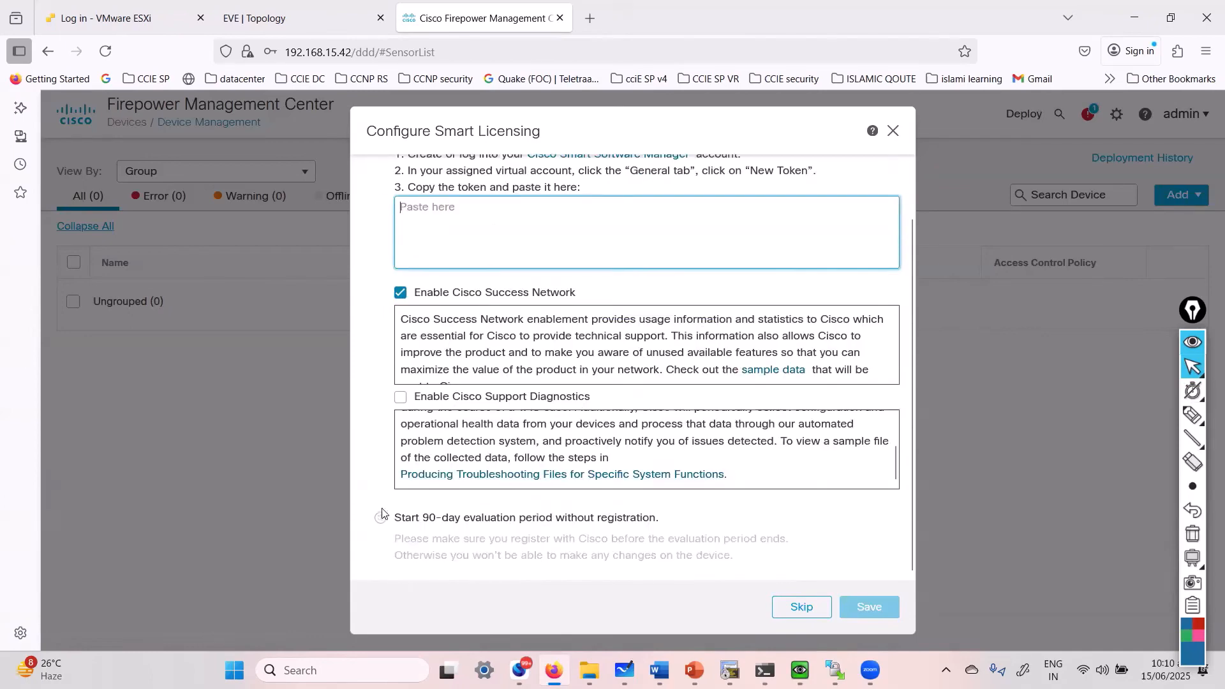
pyautogui.click(381, 519)
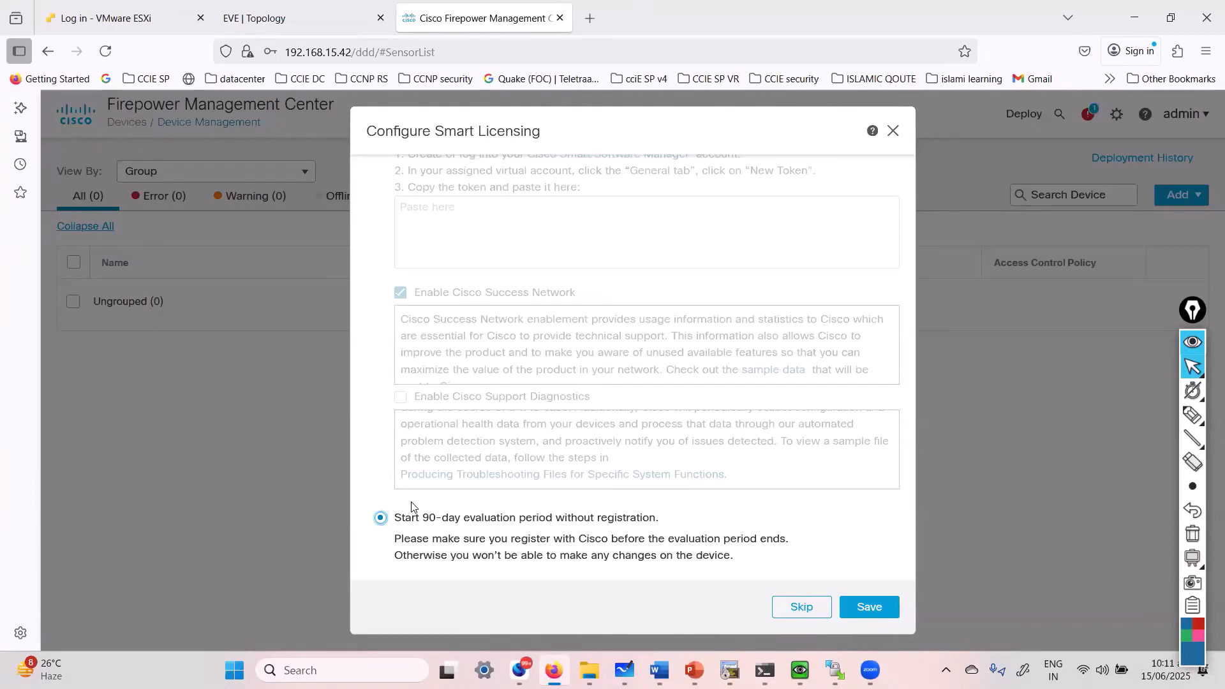
# - Save the Configure Smart Licensing dialog with the 90-day evaluation selected
pyautogui.click(873, 608)
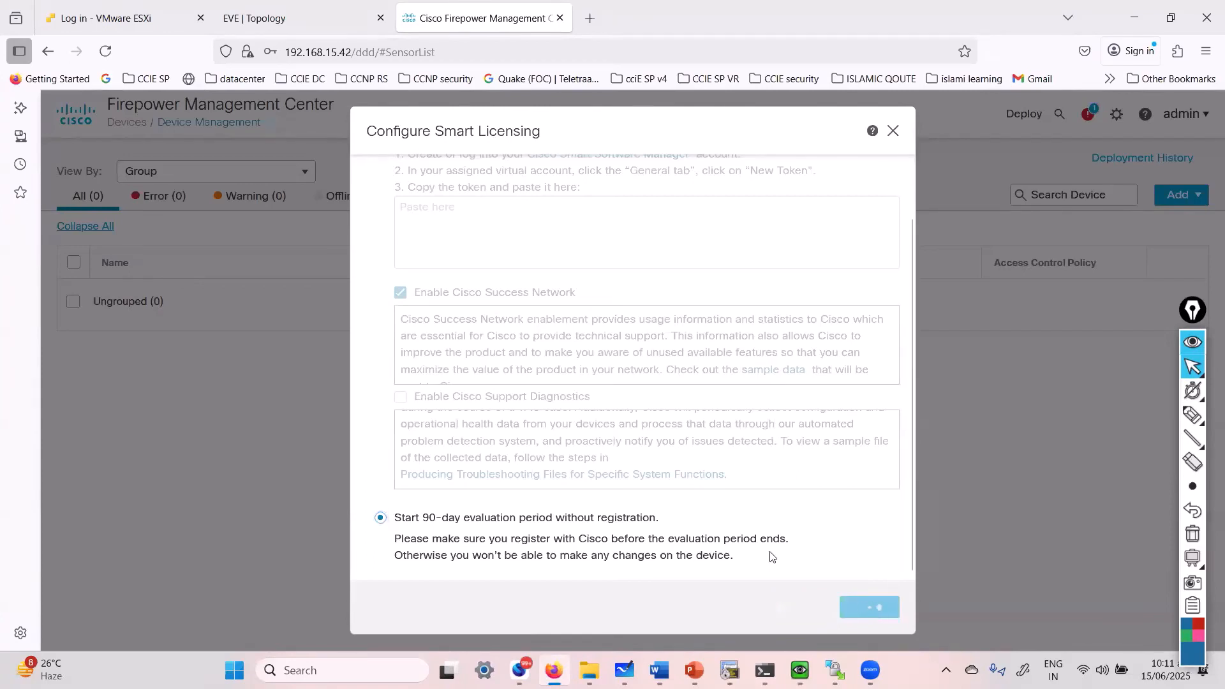